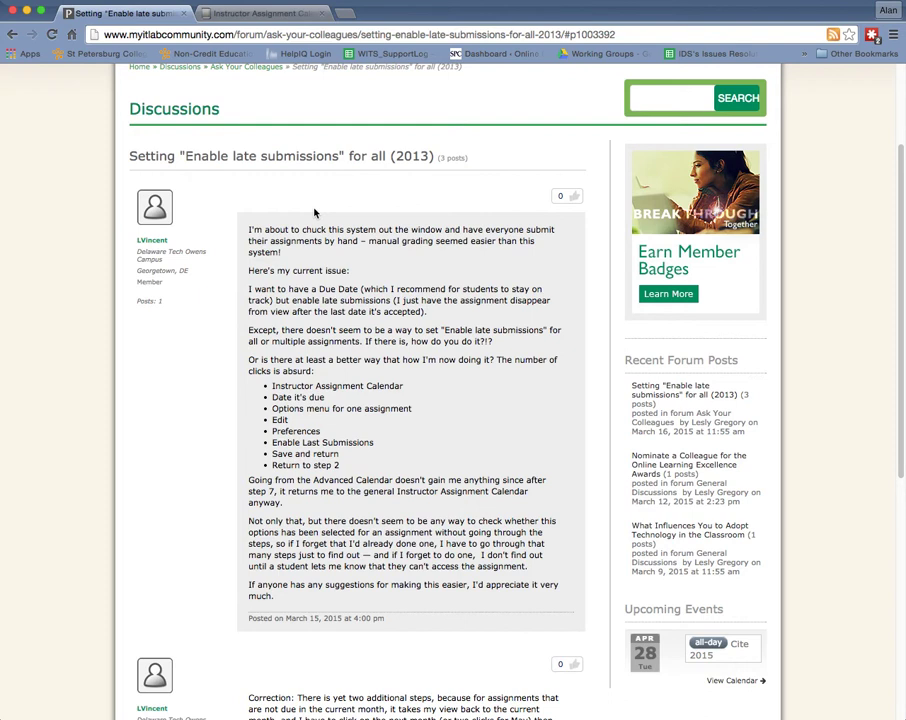
# - Apply the default timing preferences of the Exam [Skill-Based] activity type, with late submission enabled, to all its activities
pyautogui.click(251, 15)
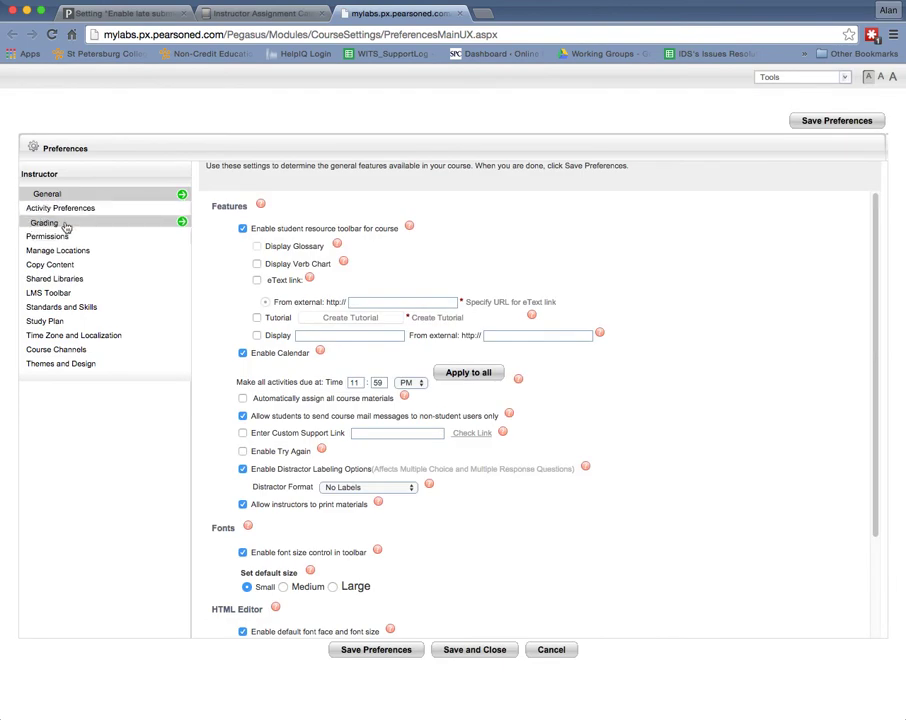
pyautogui.click(70, 209)
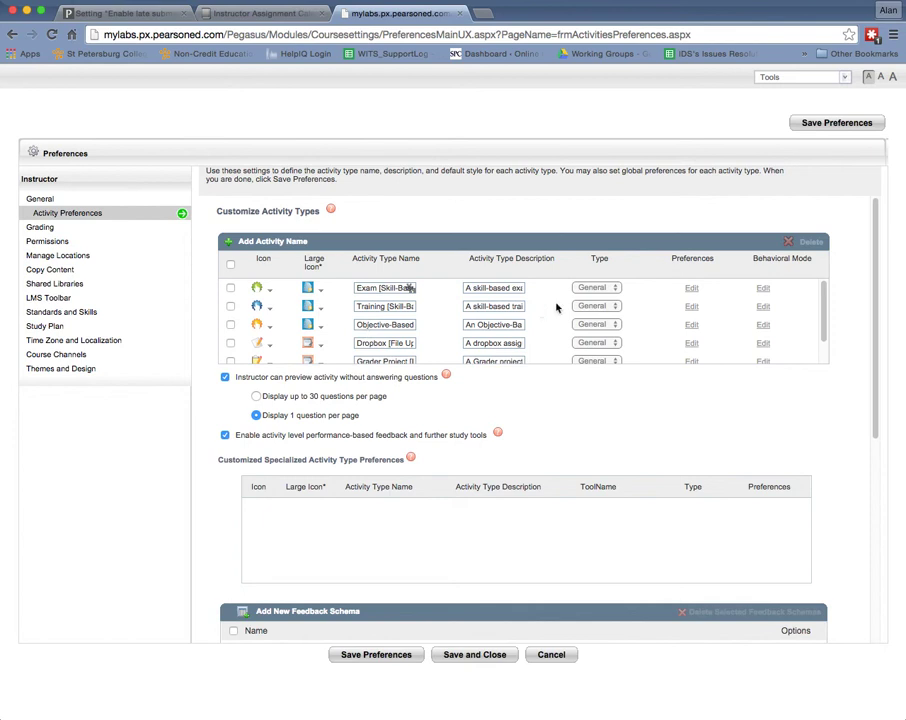
pyautogui.click(691, 288)
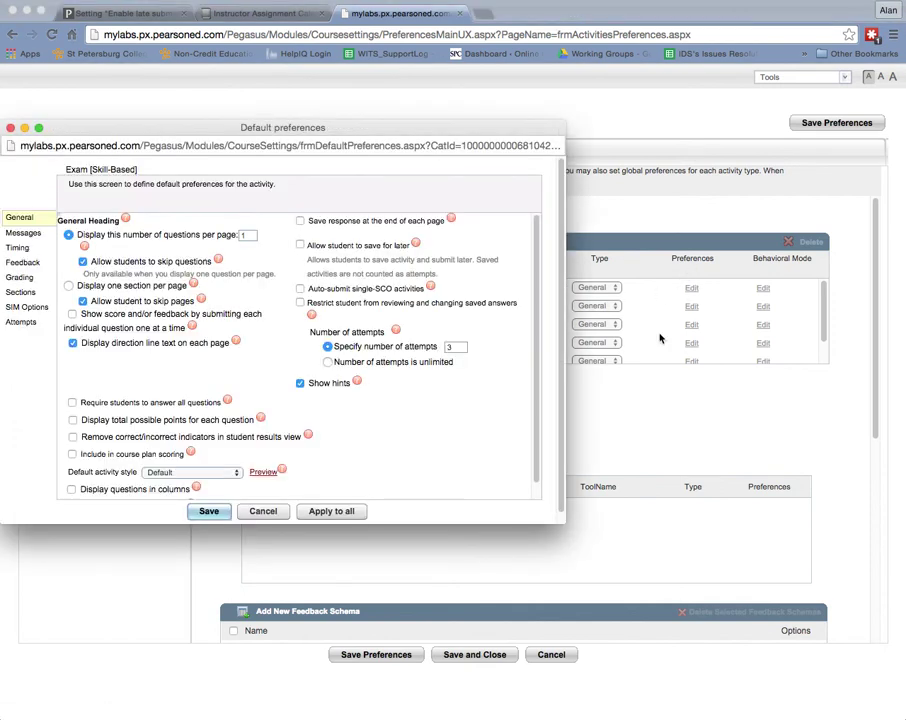
pyautogui.moveTo(174, 127); pyautogui.dragTo(274, 113)
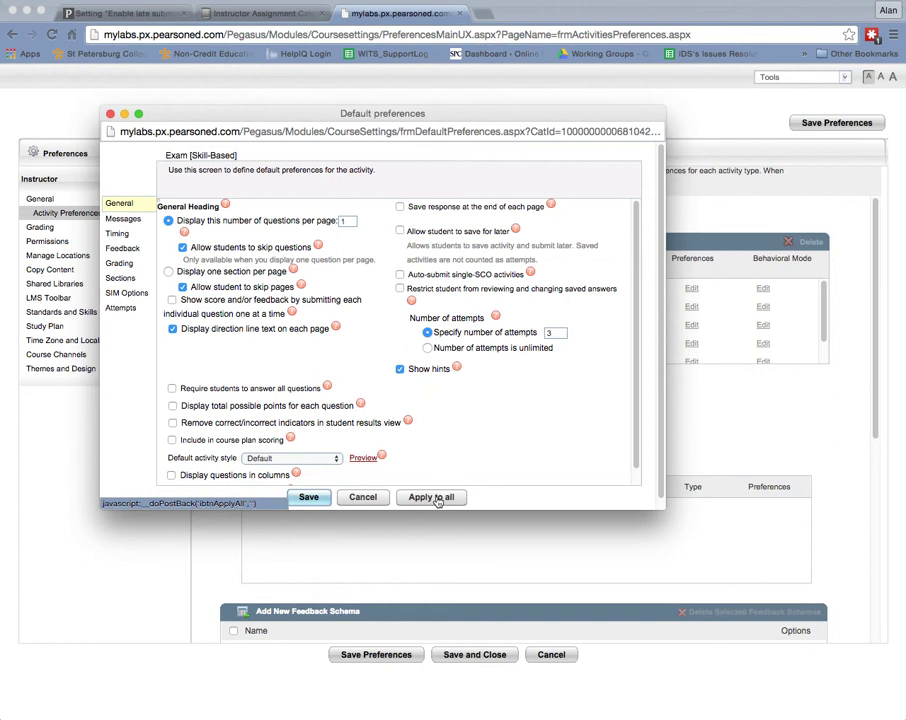
pyautogui.click(118, 237)
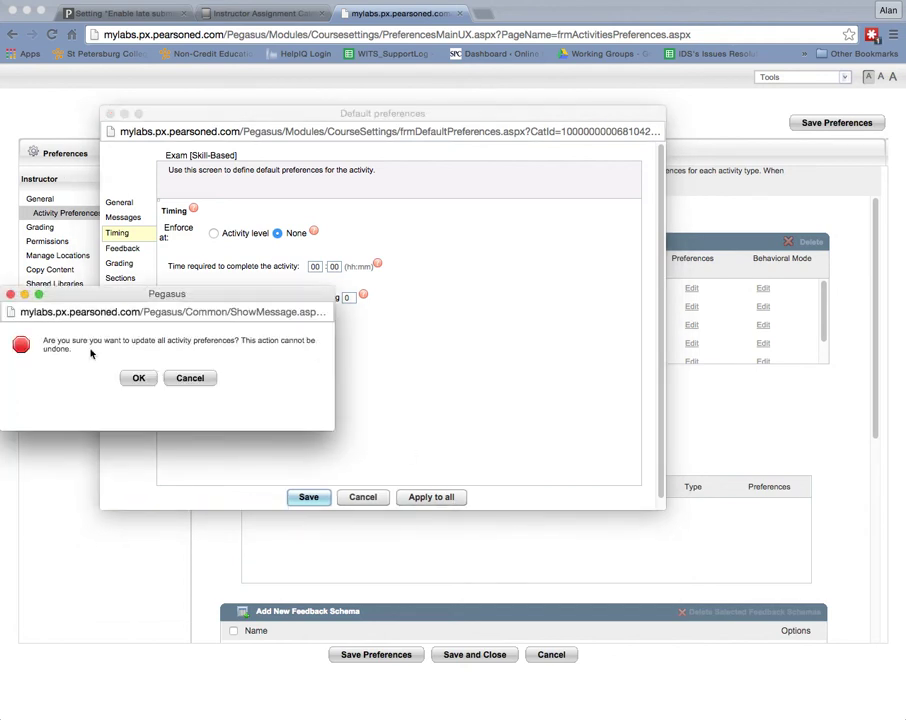
pyautogui.click(146, 377)
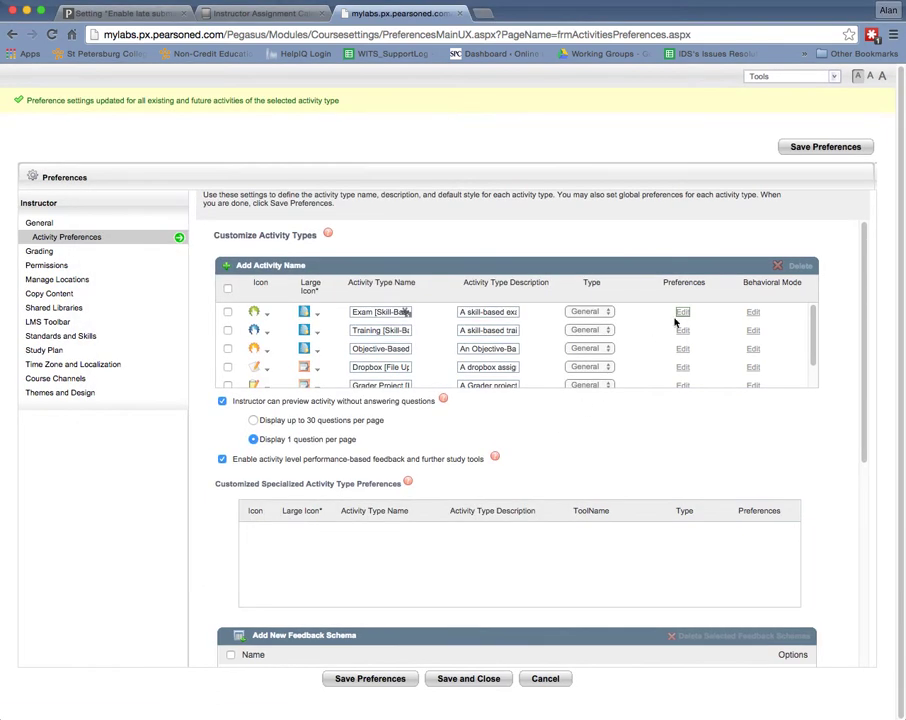
# - Reopen the Exam [Skill-Based] timing preferences and enable the grace period
pyautogui.click(677, 318)
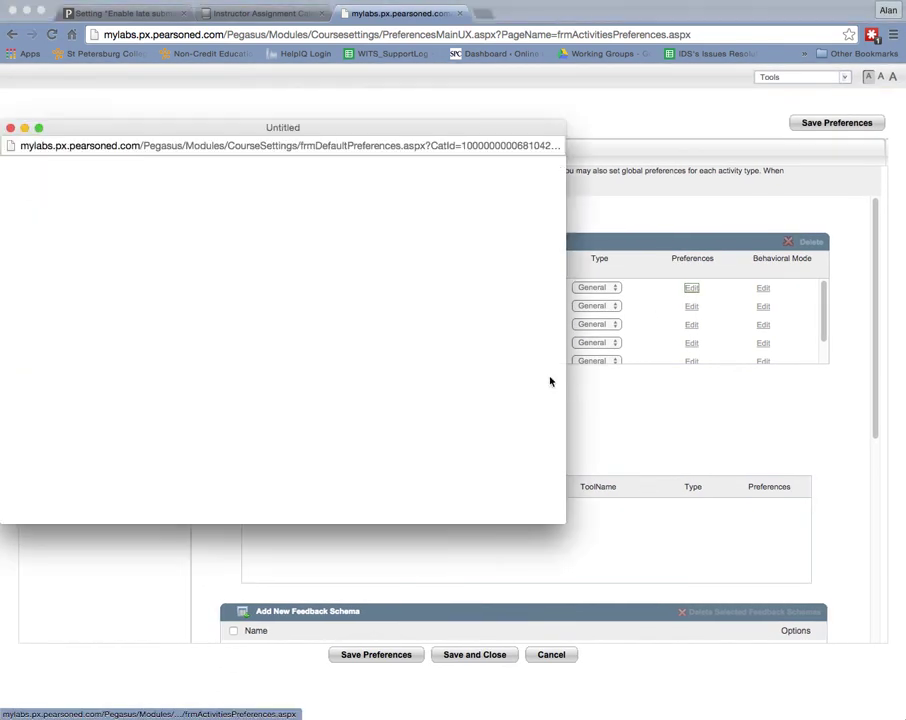
pyautogui.moveTo(140, 131); pyautogui.dragTo(175, 123)
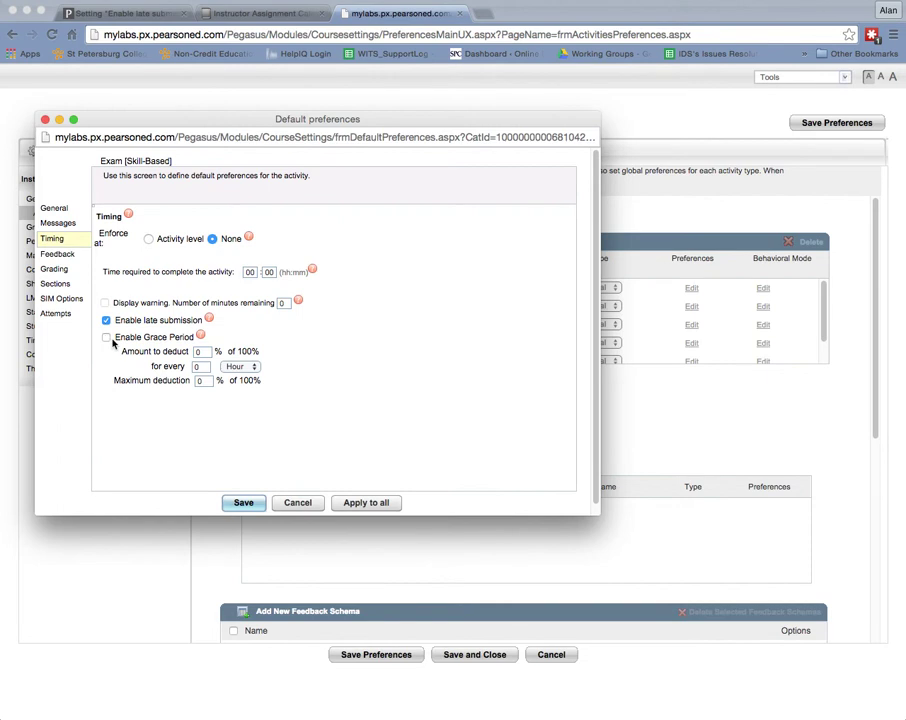
pyautogui.click(106, 337)
pyautogui.click(242, 367)
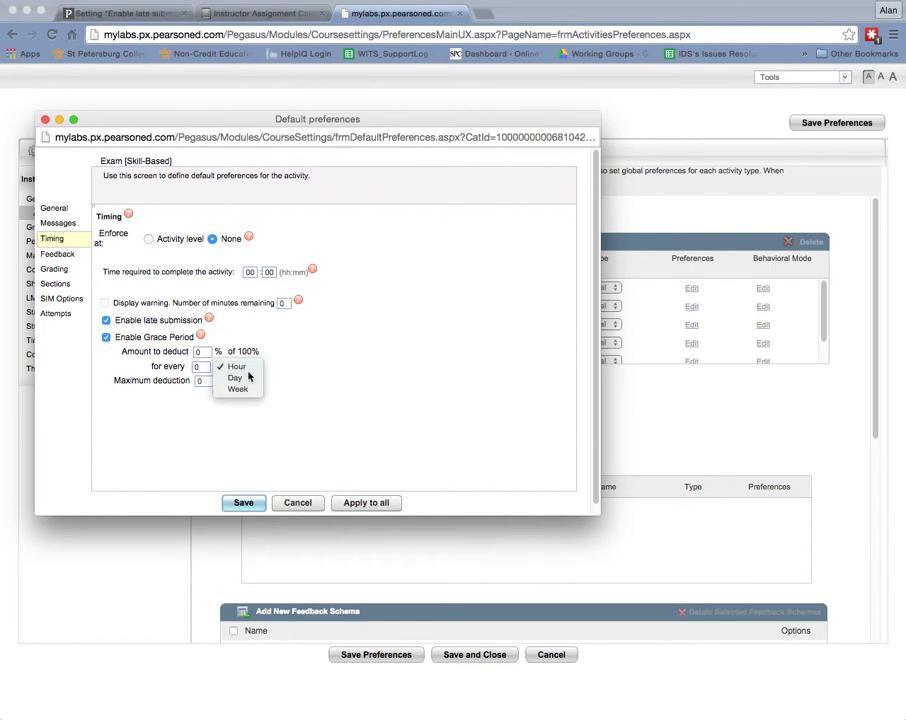
pyautogui.click(236, 367)
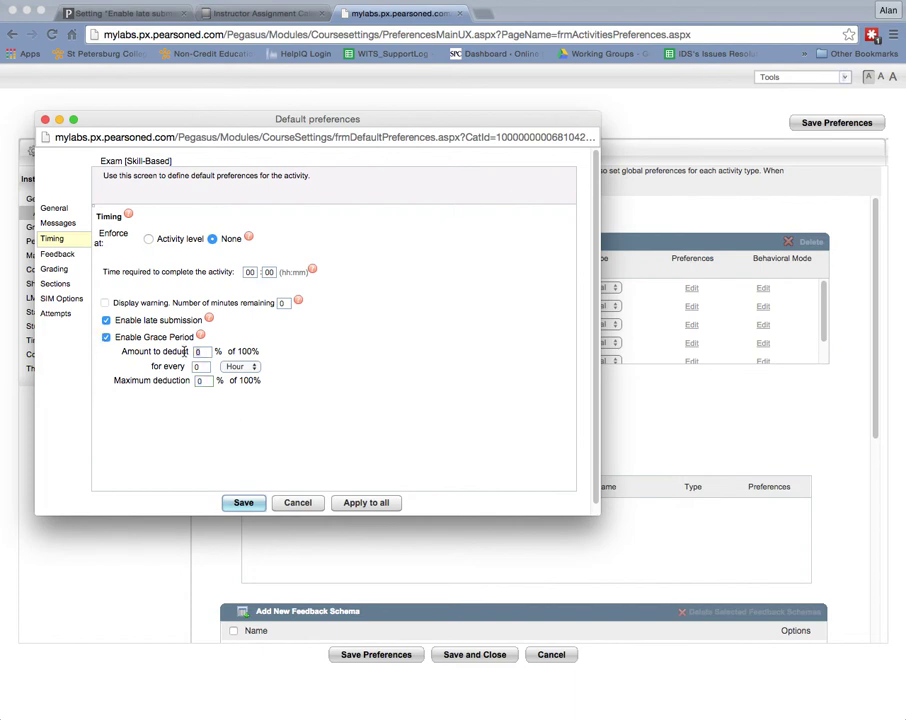
# - Set the exam grace period to deduct 15% for every 1 day, with a maximum deduction of 100%
pyautogui.doubleClick(200, 351)
pyautogui.write('15')
pyautogui.press('Tab')
pyautogui.write('1')
pyautogui.press('Tab')
pyautogui.press('Tab')
pyautogui.write('1')
pyautogui.click(255, 367)
pyautogui.click(254, 378)
pyautogui.write('100')
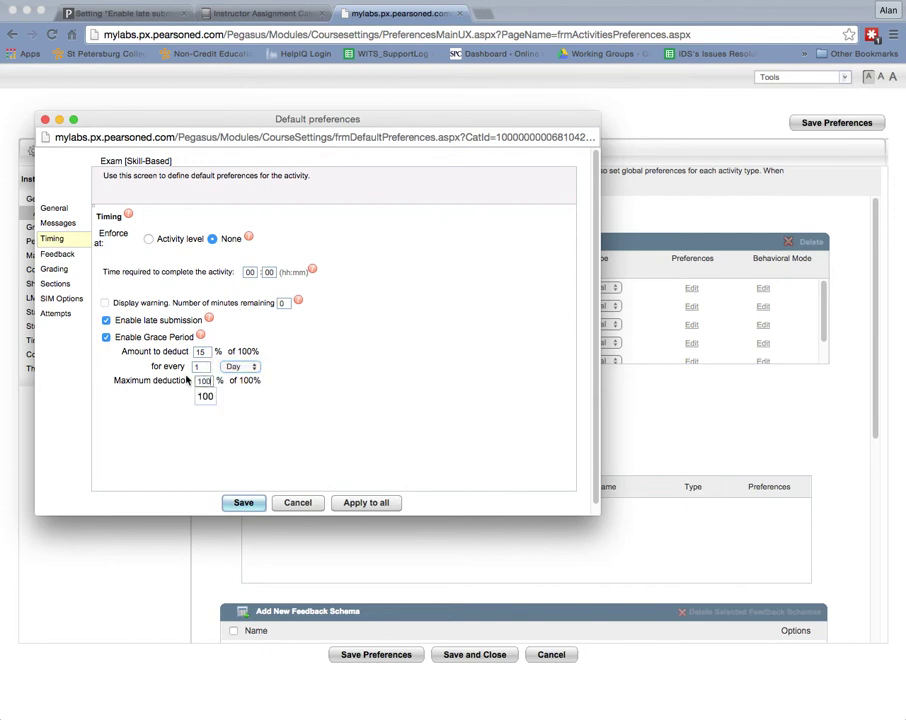
# - Apply the grace period settings to all existing and future Exam [Skill-Based] activities and confirm the update
pyautogui.click(273, 410)
pyautogui.click(377, 509)
pyautogui.click(134, 379)
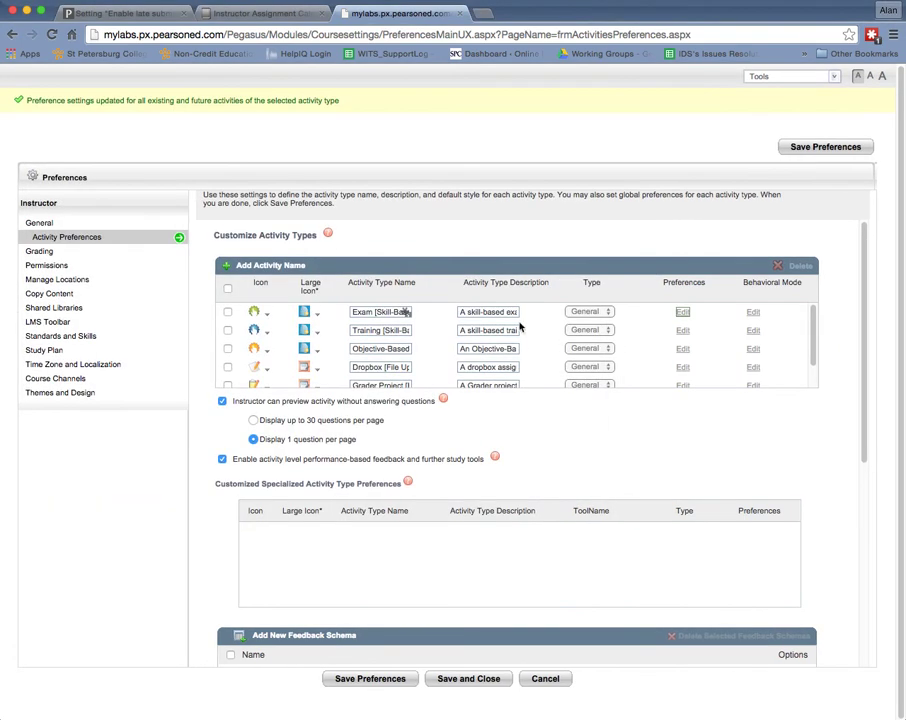
# - Check the default preferences of the Training [Skill-Based] and Dropbox [File Upload] types without changing them, and save and close the course preferences
pyautogui.click(682, 330)
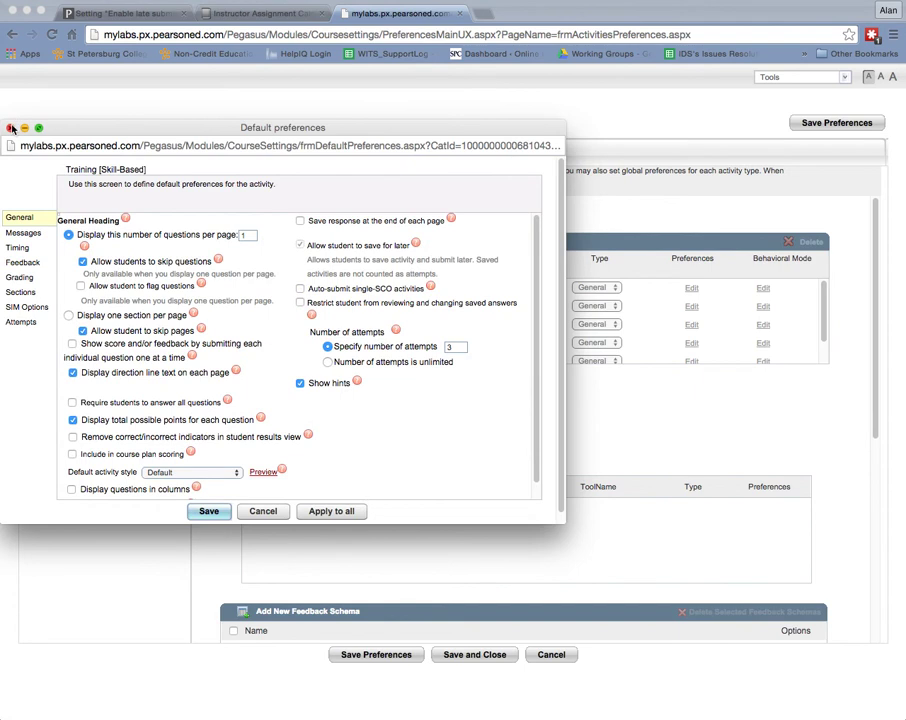
pyautogui.click(10, 127)
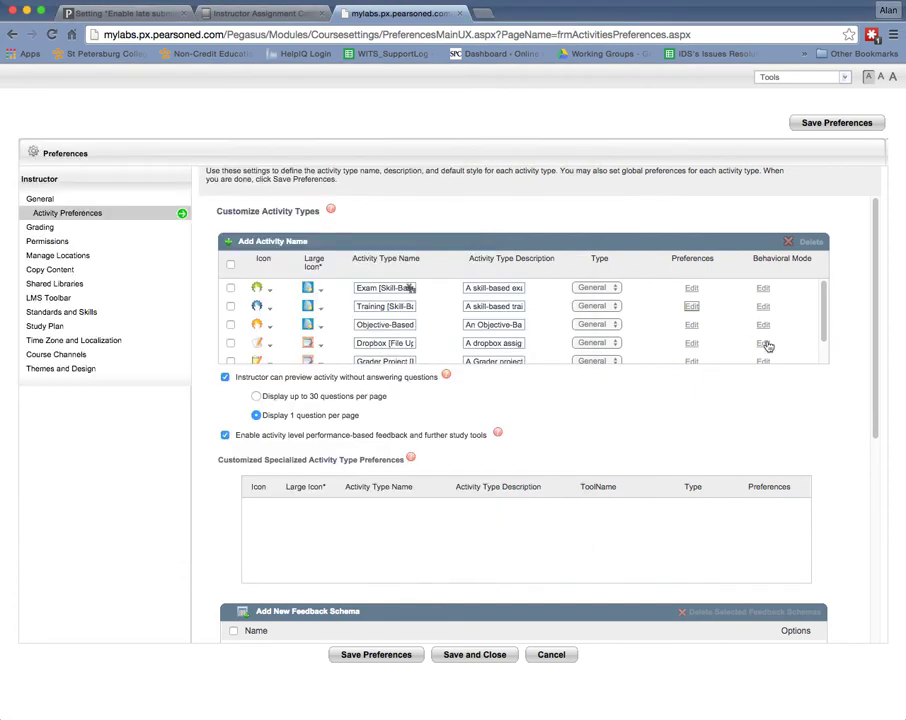
pyautogui.click(692, 344)
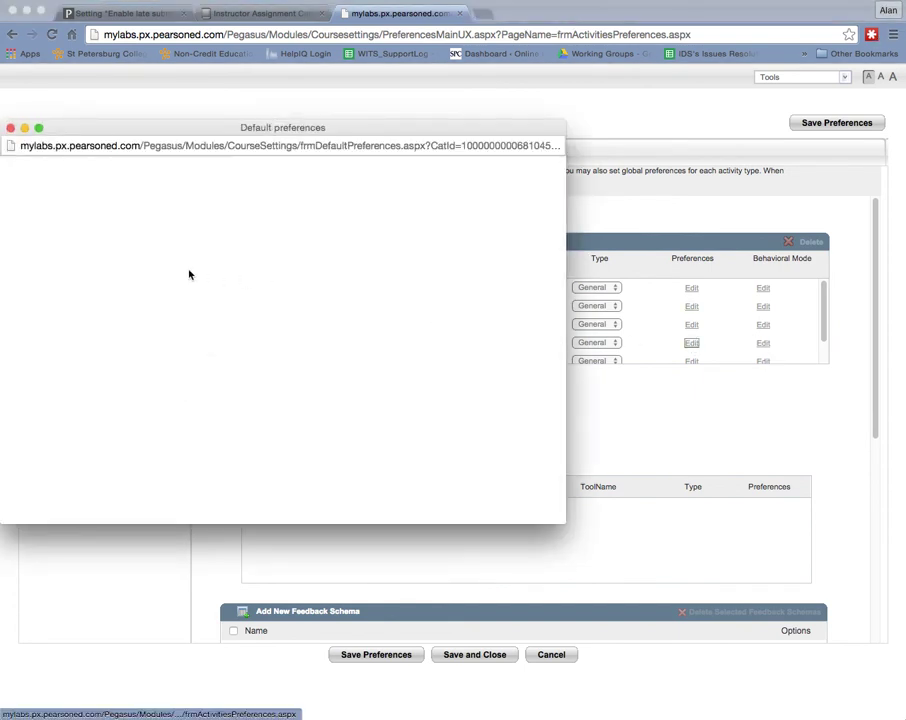
pyautogui.click(33, 248)
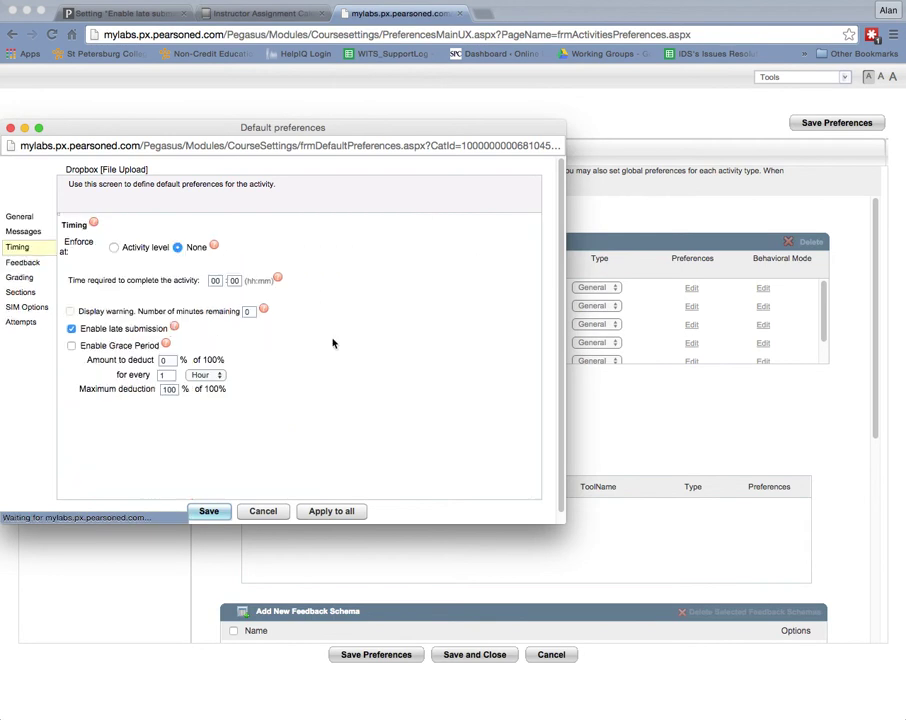
pyautogui.click(318, 511)
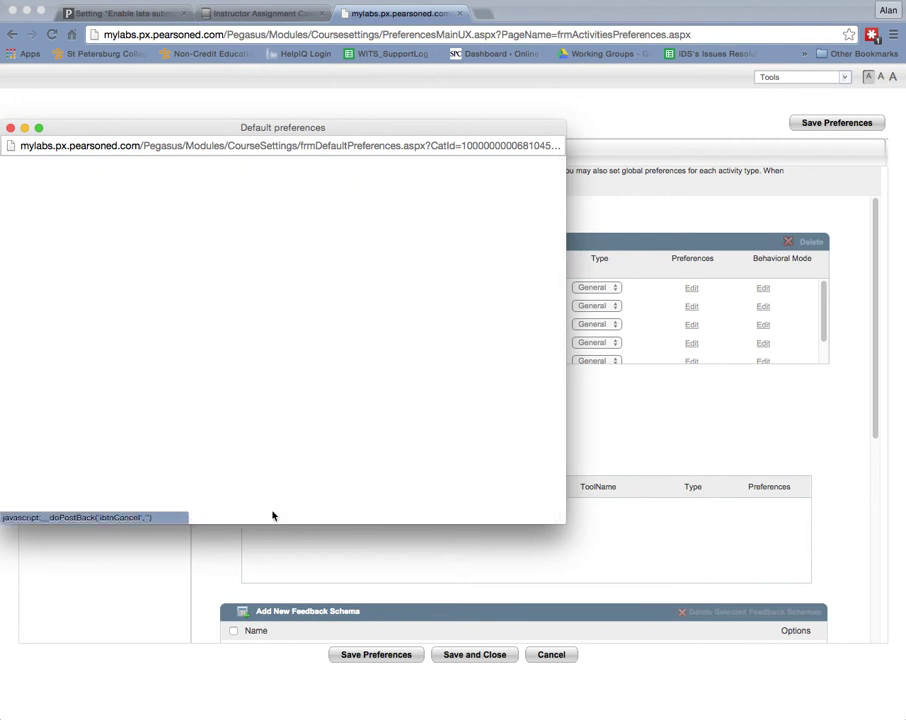
pyautogui.click(493, 654)
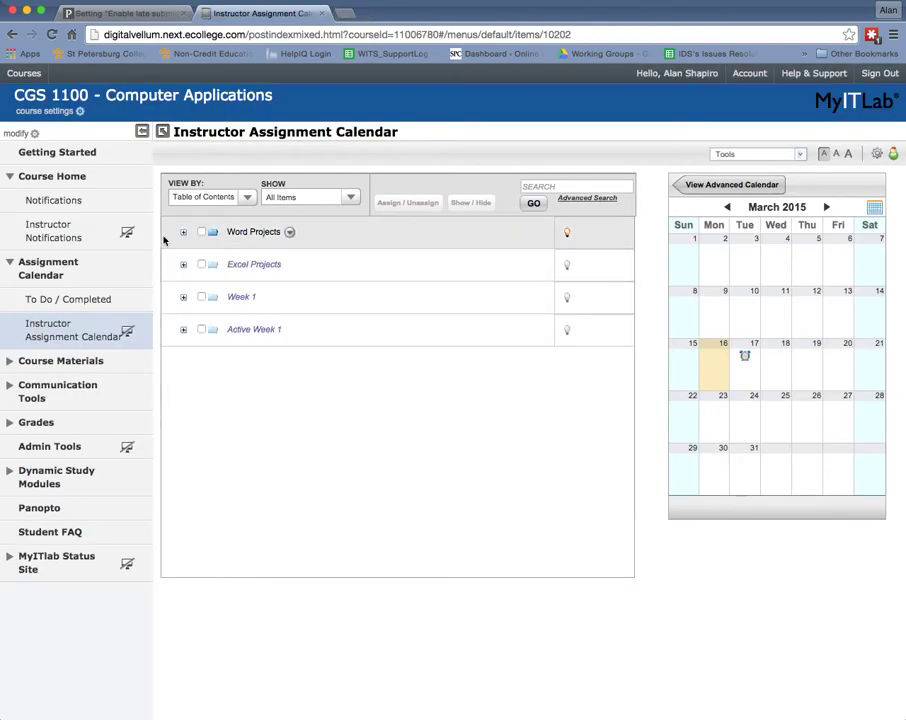
# - Examine the late submission preferences of the Word Chapter 1 Skill-Based Training activity in the WCh1 folder of Word Projects
pyautogui.click(183, 234)
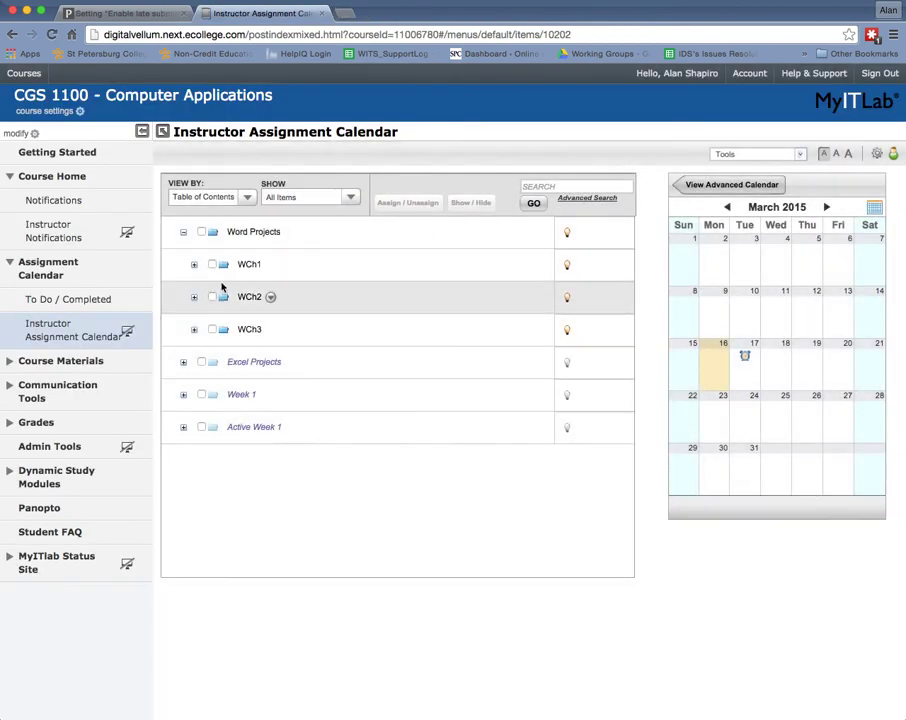
pyautogui.click(194, 265)
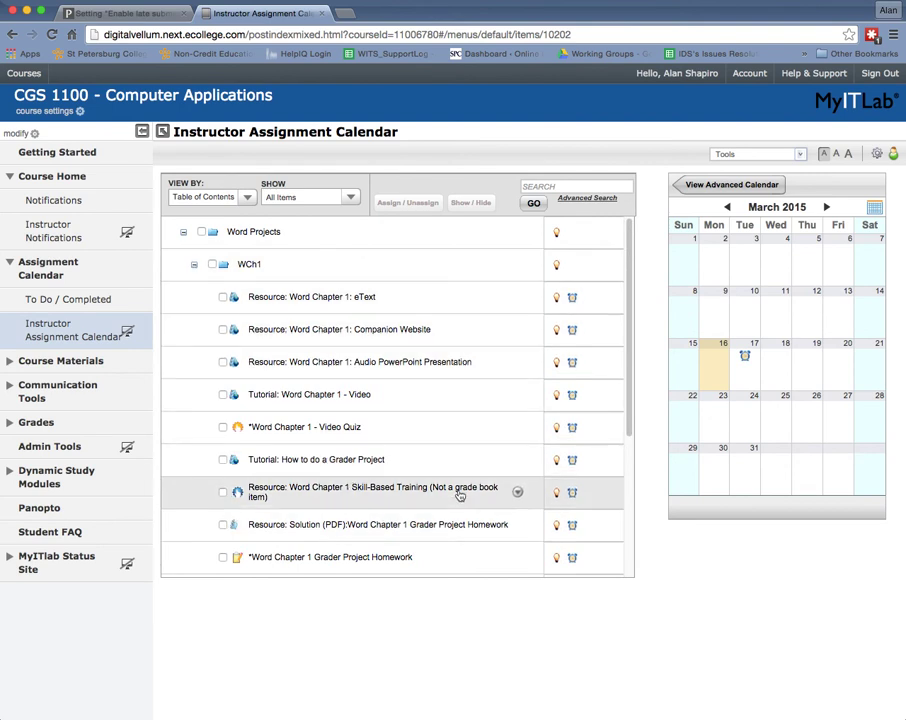
pyautogui.scroll(-1, 490, 487)
pyautogui.click(517, 486)
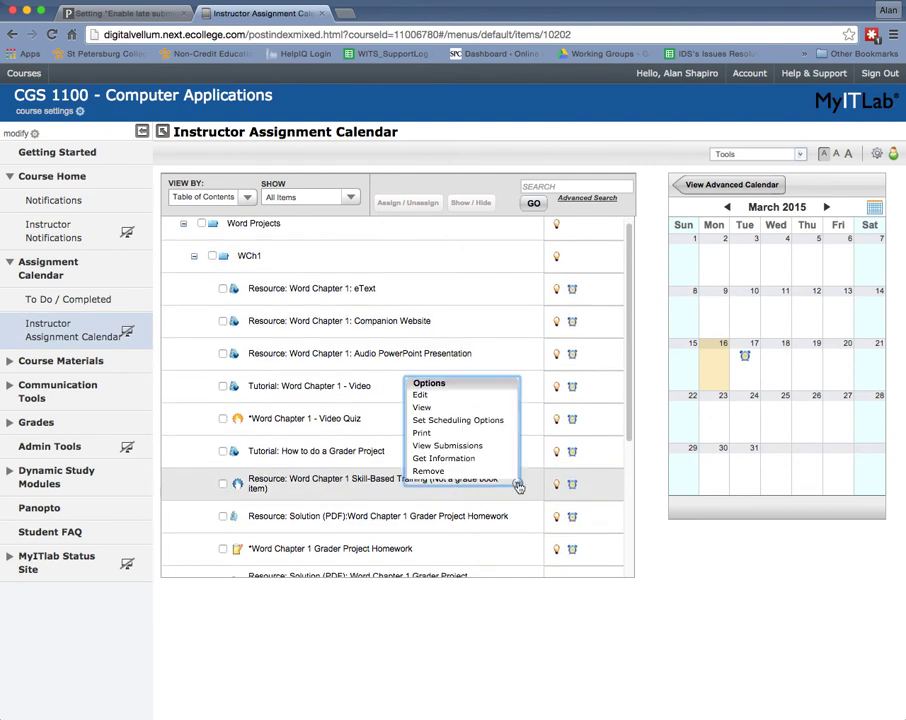
pyautogui.click(459, 402)
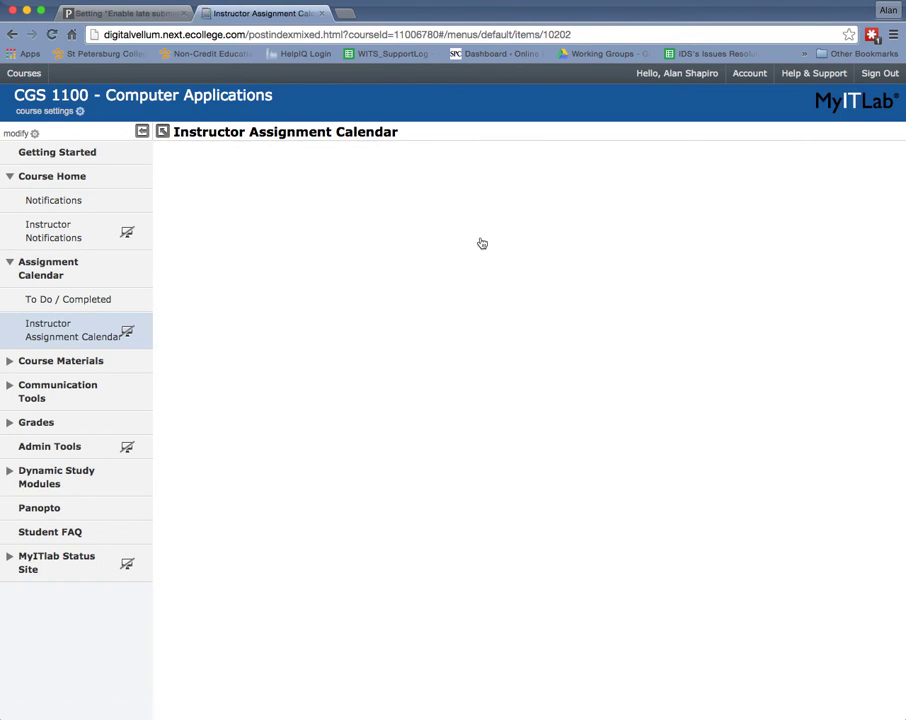
pyautogui.click(580, 188)
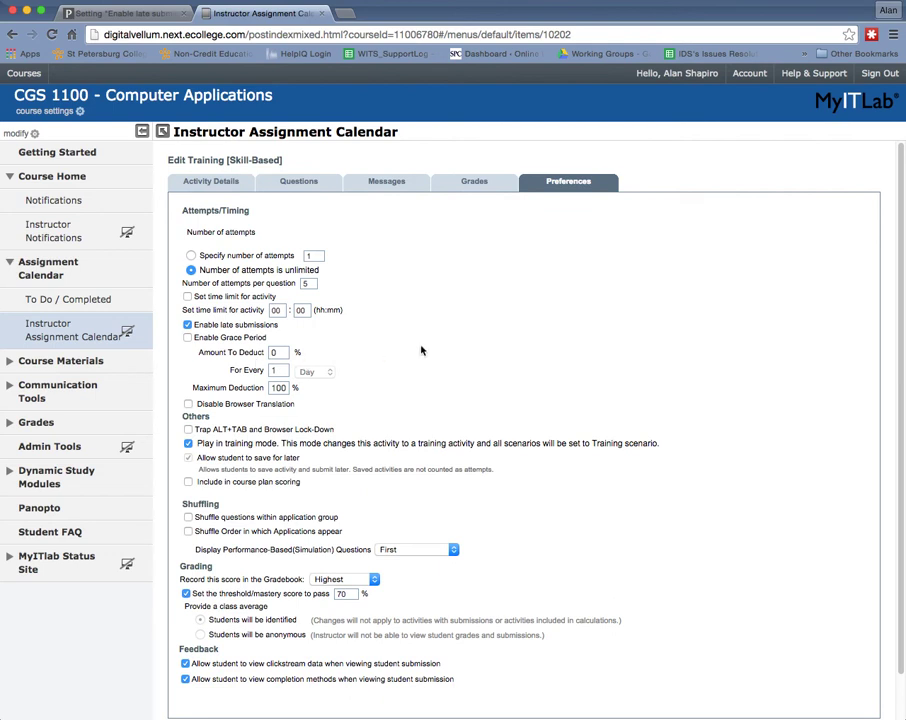
# - Return to the Instructor Assignment Calendar, view the Word Chapter 1 Grader Project Homework in WCh1, and close it
pyautogui.click(85, 333)
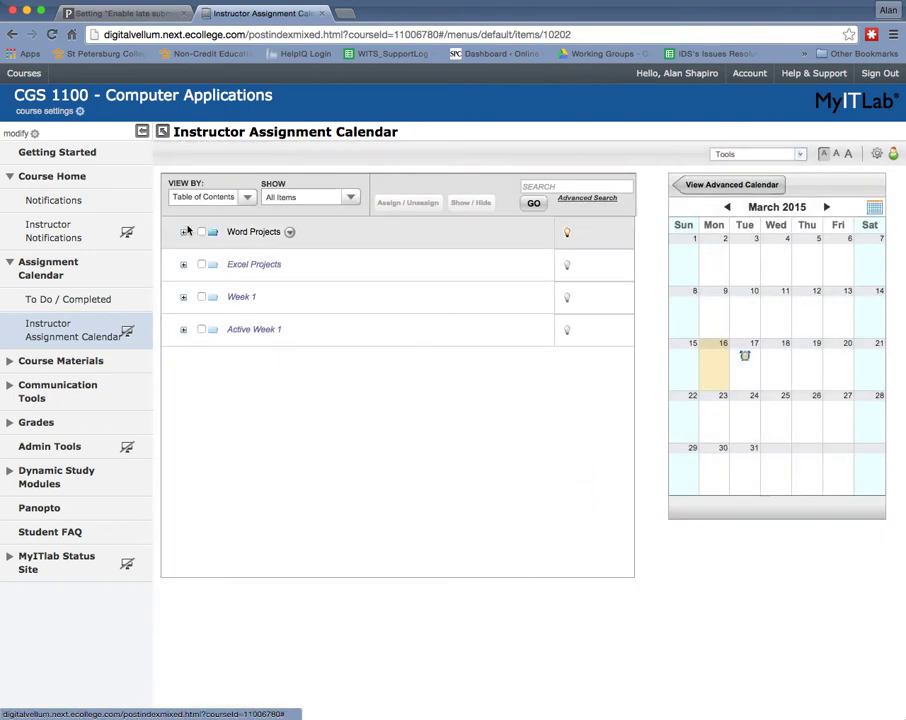
pyautogui.click(184, 231)
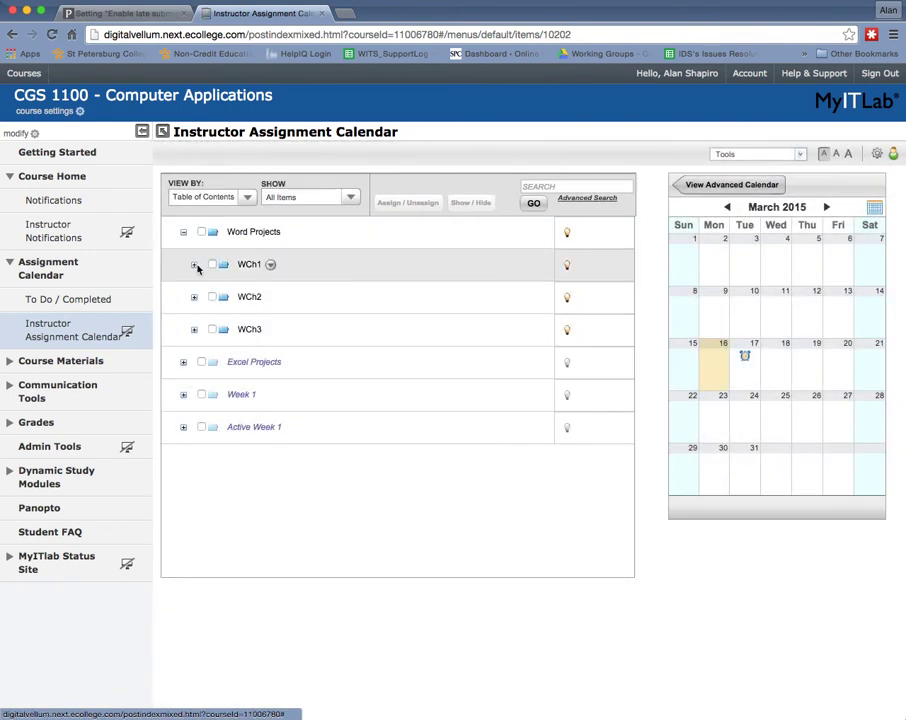
pyautogui.click(195, 265)
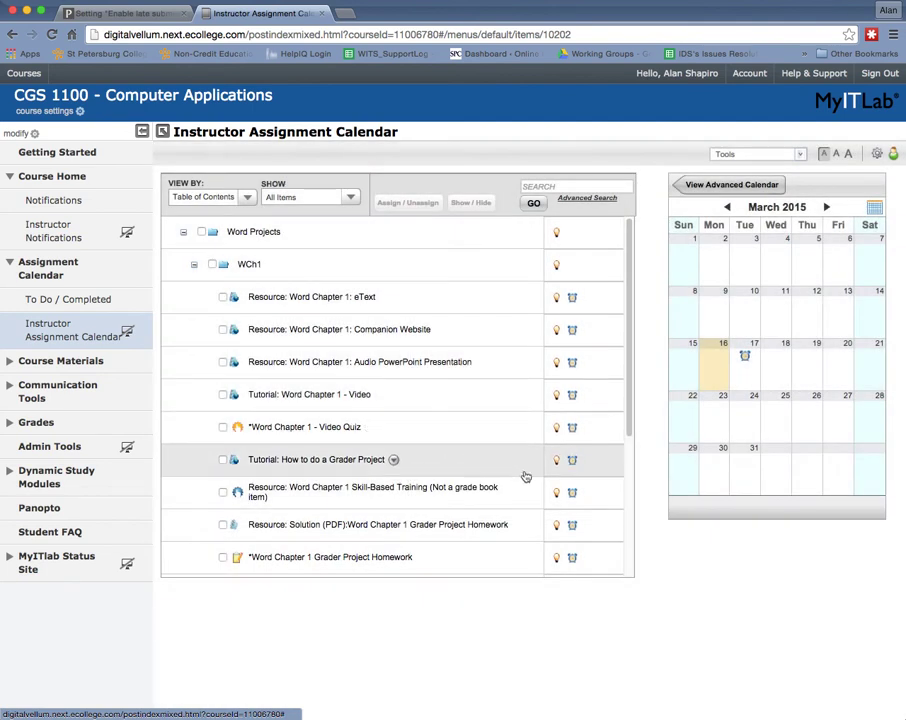
pyautogui.scroll(-3, 526, 477)
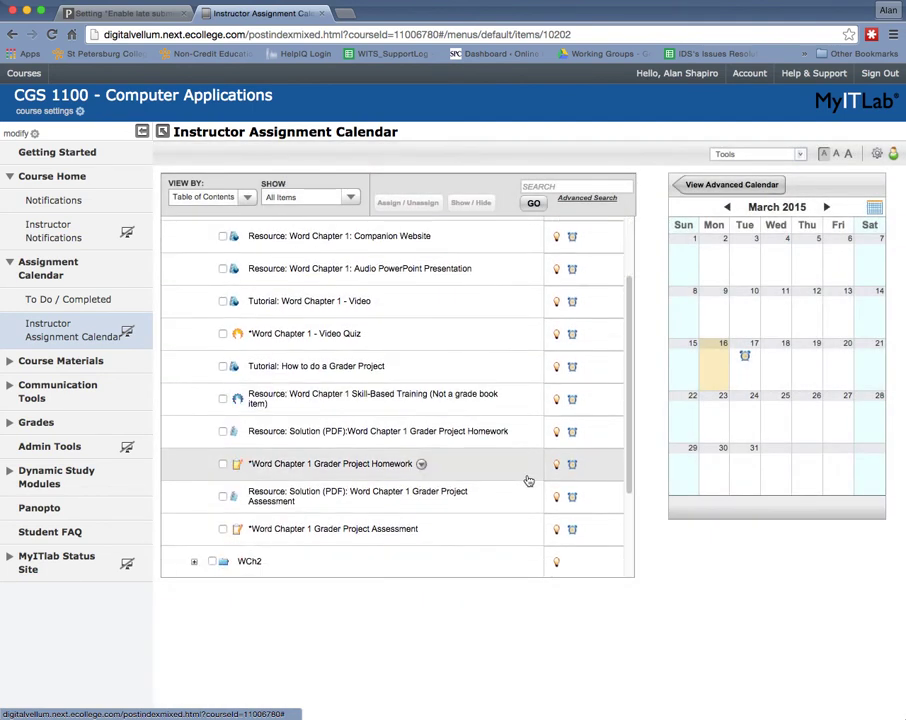
pyautogui.scroll(-1, 528, 481)
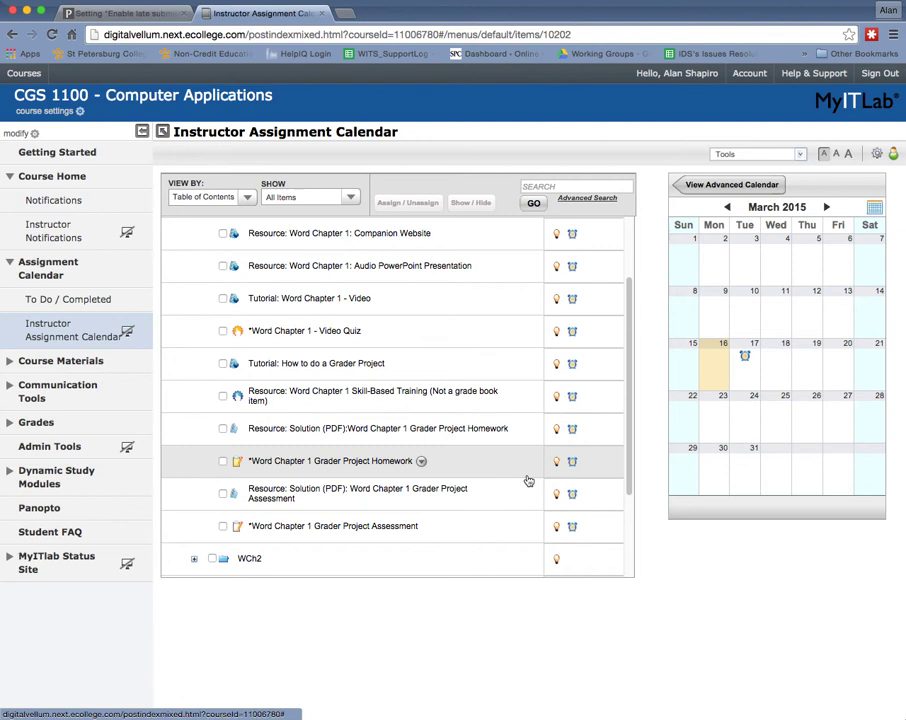
pyautogui.click(410, 463)
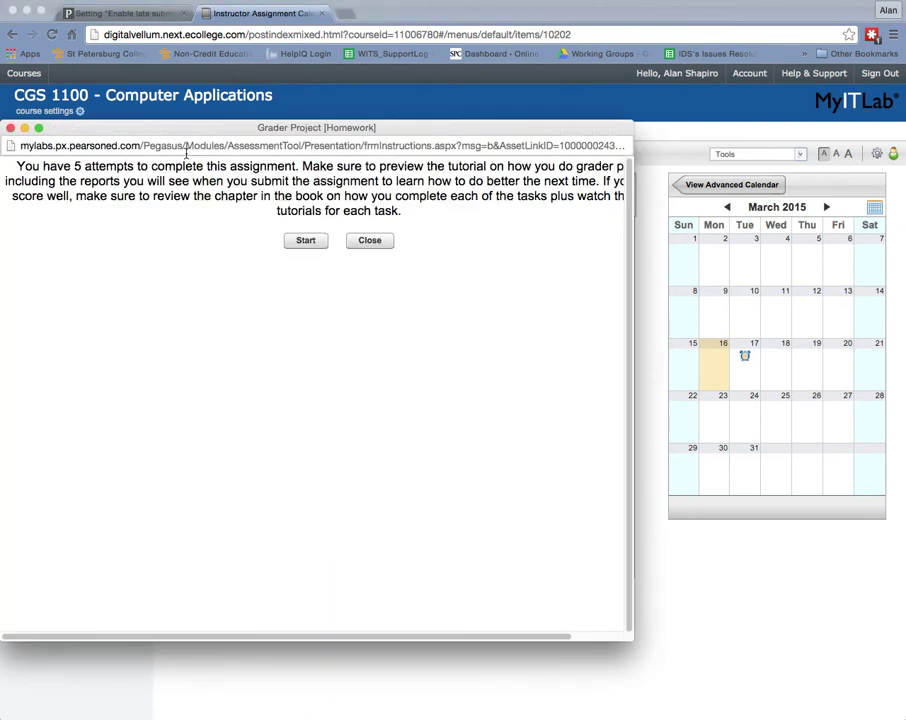
pyautogui.click(370, 241)
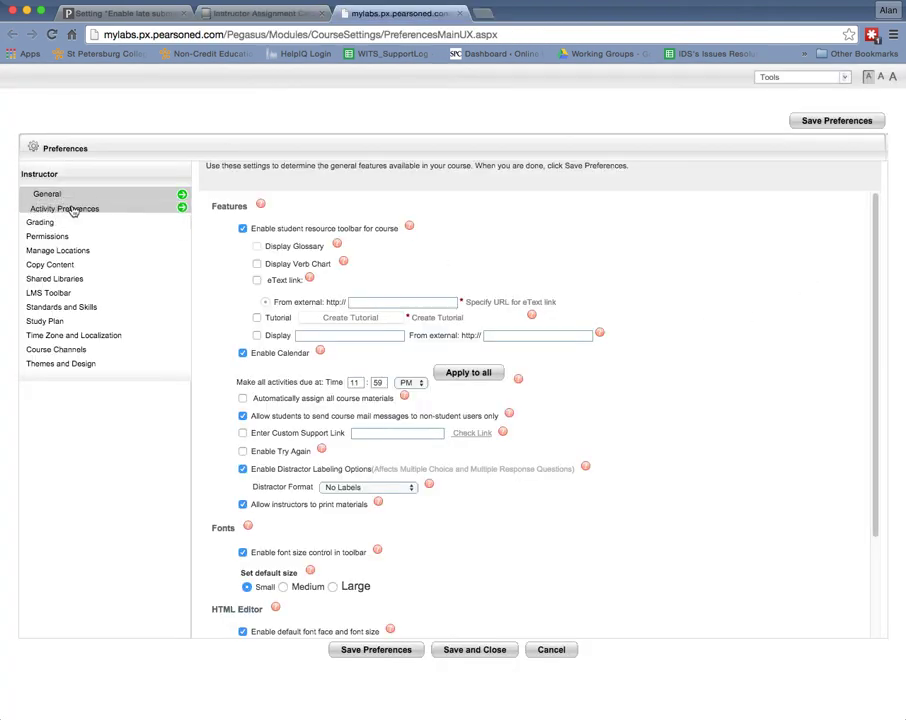
# - Enable a grace period with a 15% deduction in the Training [Skill-Based] timing preferences and apply it to all activities of that type
pyautogui.click(62, 208)
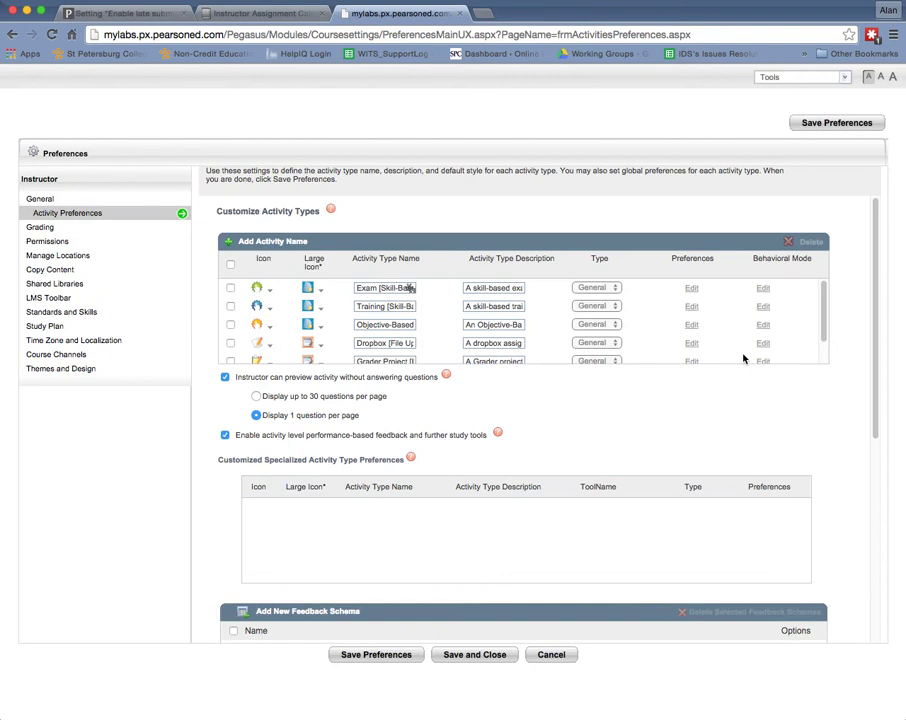
pyautogui.click(691, 306)
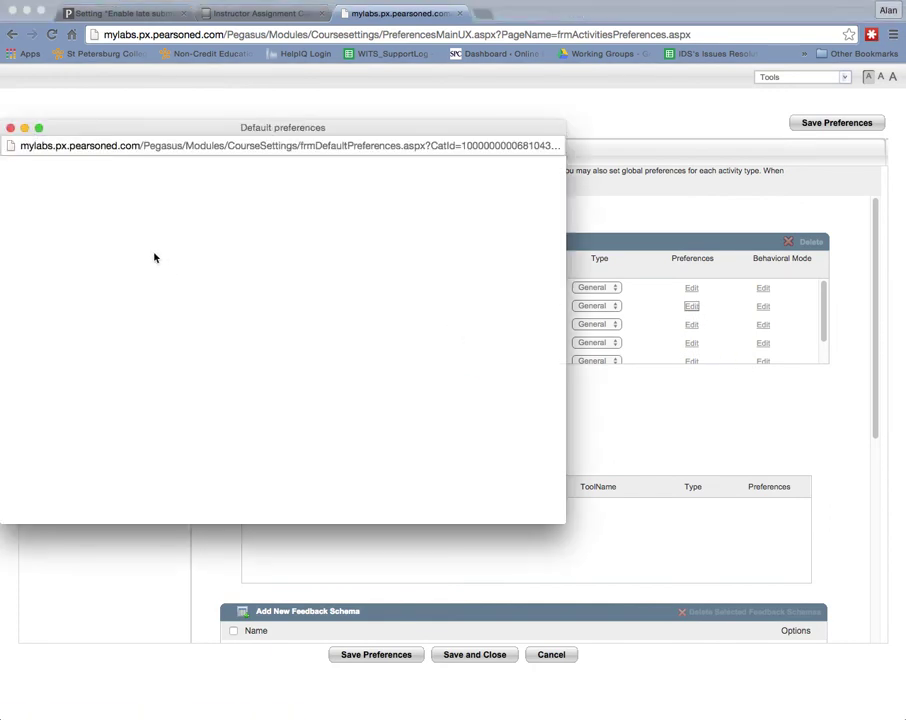
pyautogui.click(20, 247)
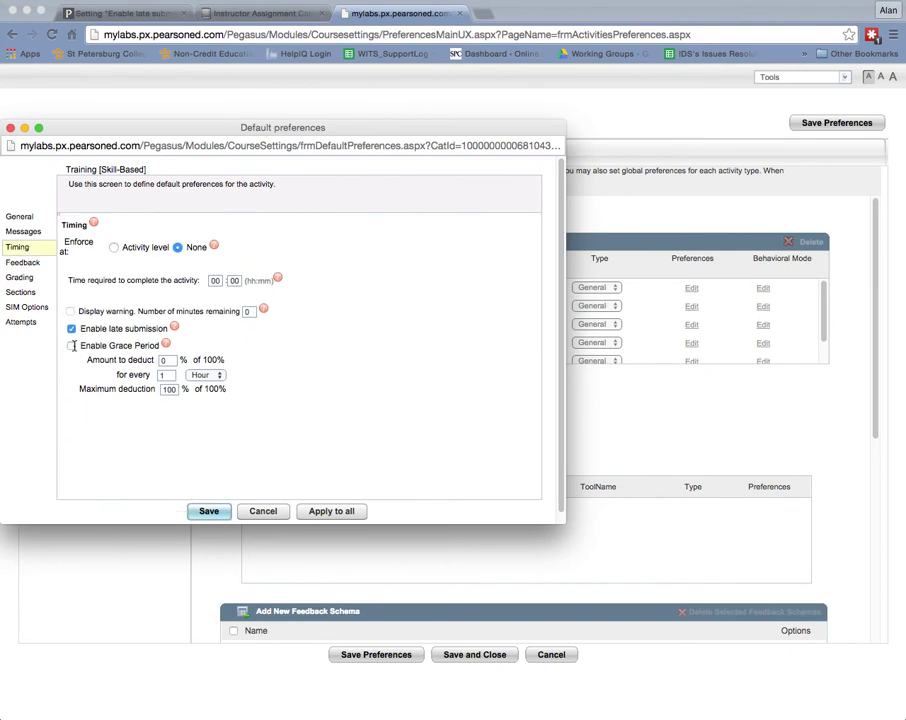
pyautogui.click(72, 346)
pyautogui.click(170, 375)
pyautogui.write('5')
pyautogui.doubleClick(166, 360)
pyautogui.write('15')
pyautogui.click(325, 511)
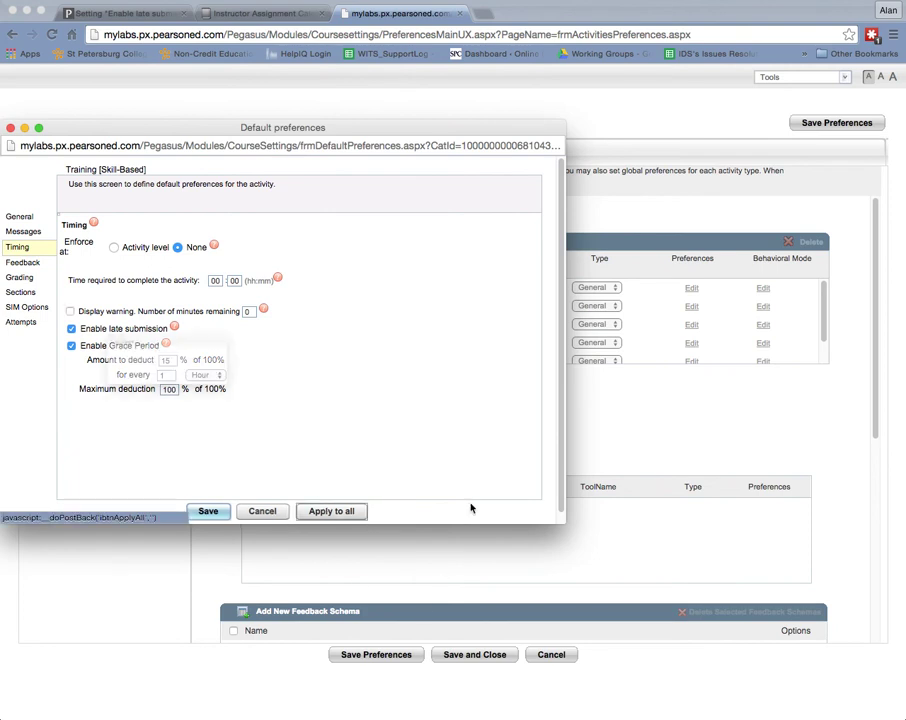
pyautogui.click(146, 382)
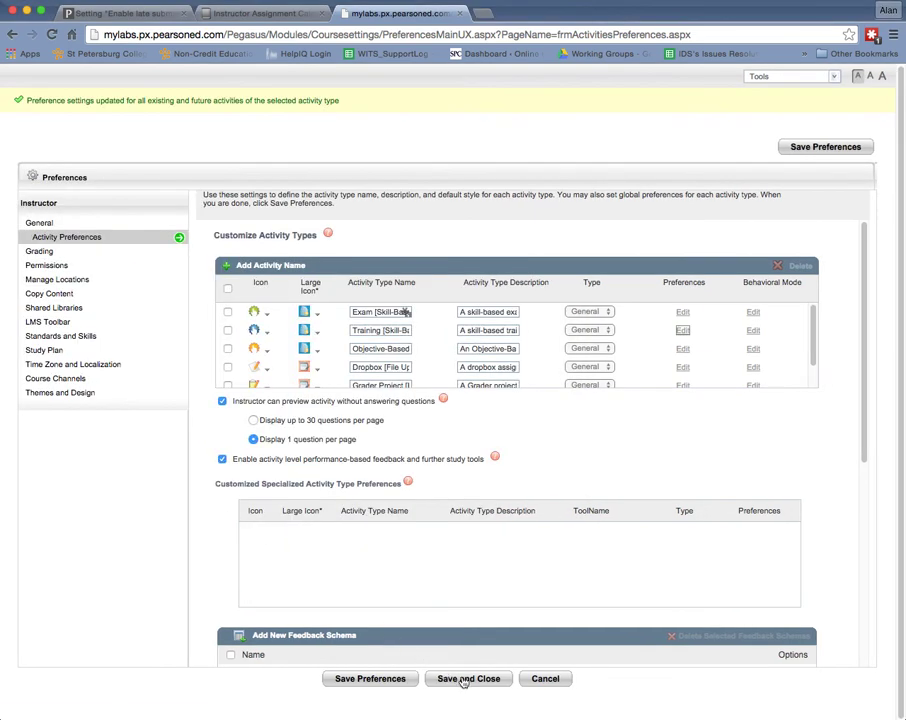
# - Save and close the course preferences, and check the timing preferences of the Word Chapter 1 Skill-Based Training activity
pyautogui.click(466, 679)
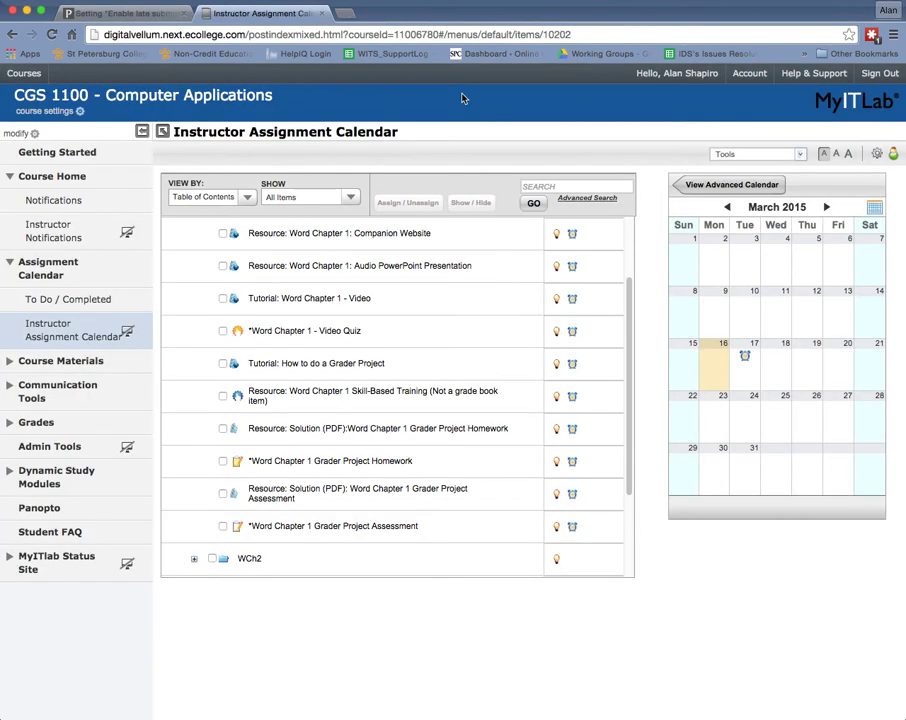
pyautogui.moveTo(485, 404)
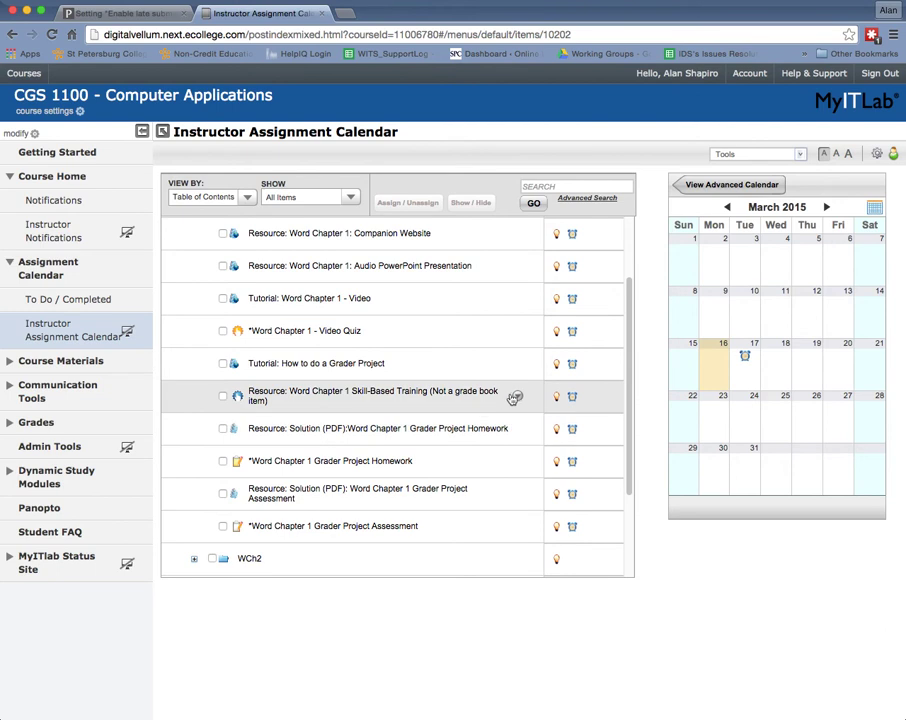
pyautogui.click(513, 397)
pyautogui.click(448, 306)
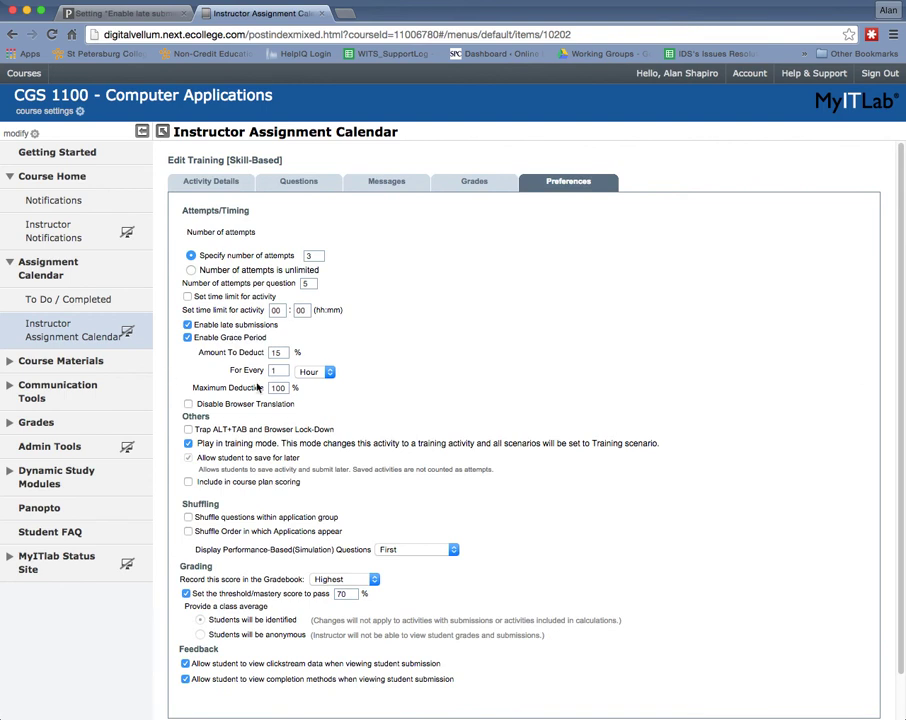
# - Return to the Instructor Assignment Calendar and reassign the Word Projects folder to March 25, 2015, accepting the due date change for already assigned activities
pyautogui.click(44, 344)
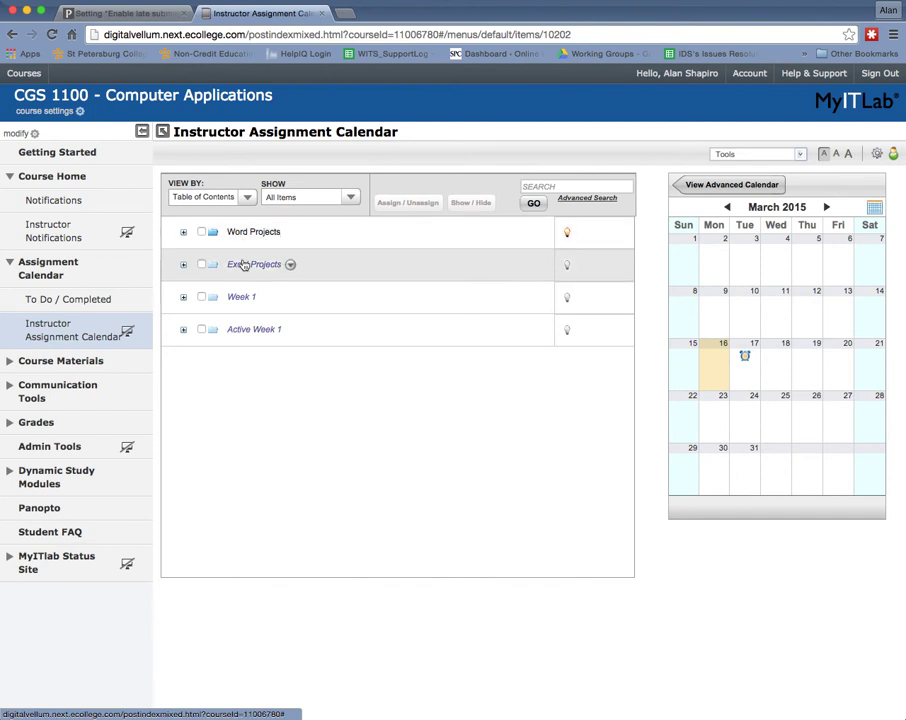
pyautogui.moveTo(638, 374); pyautogui.dragTo(774, 428)
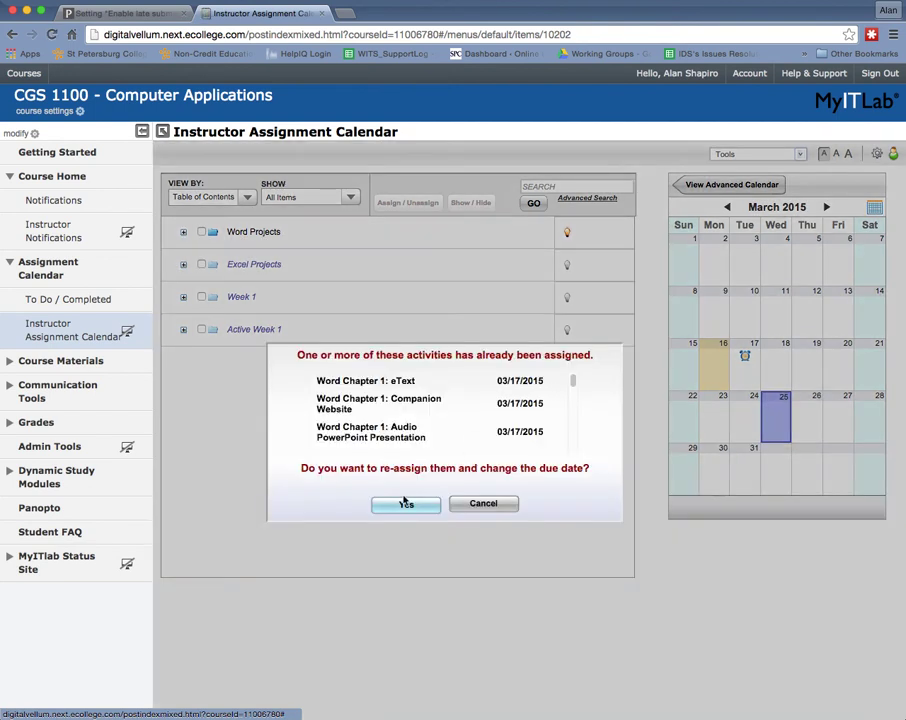
pyautogui.click(405, 503)
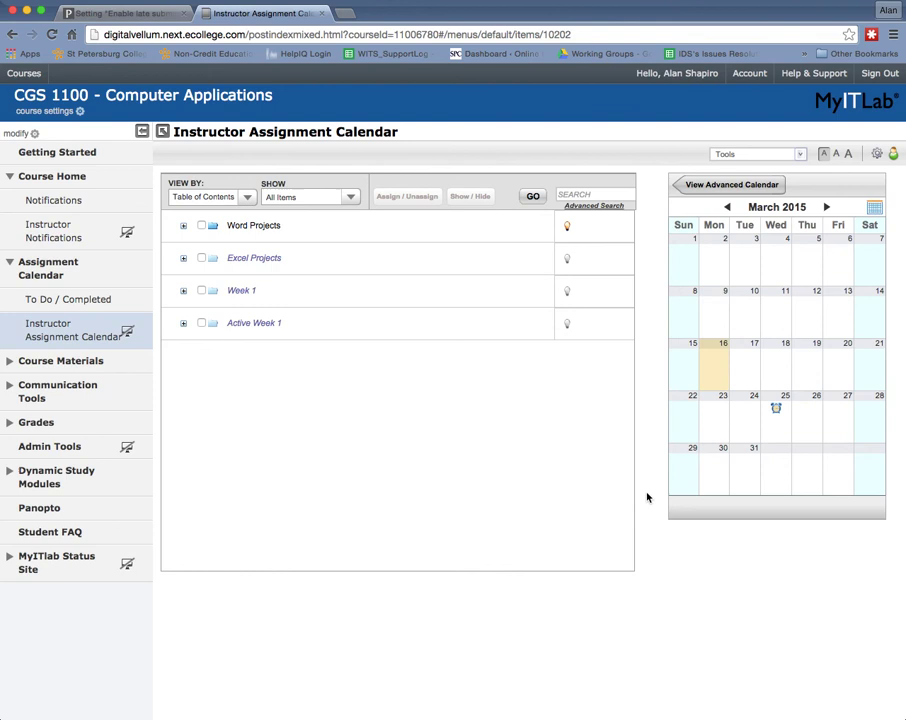
# - Check the Instructor Notifications for activities that students submitted past the due date
pyautogui.click(72, 234)
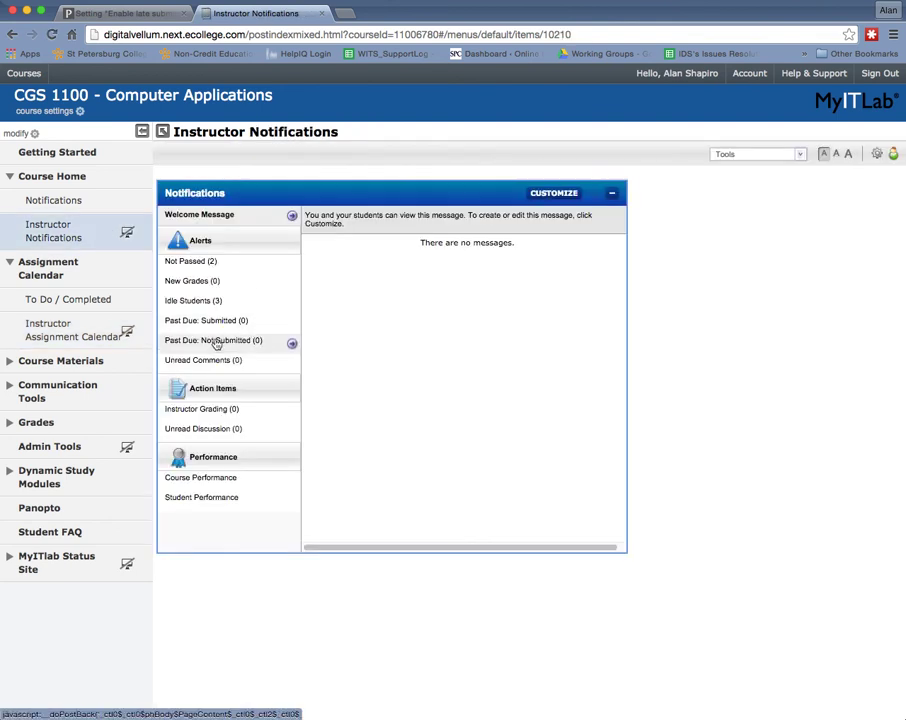
pyautogui.click(214, 322)
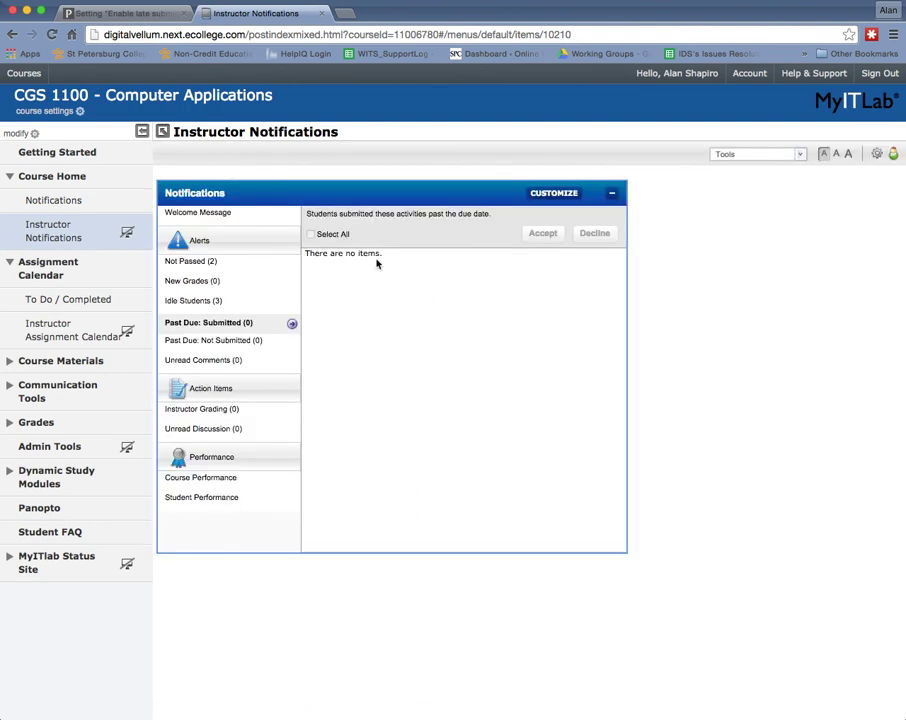